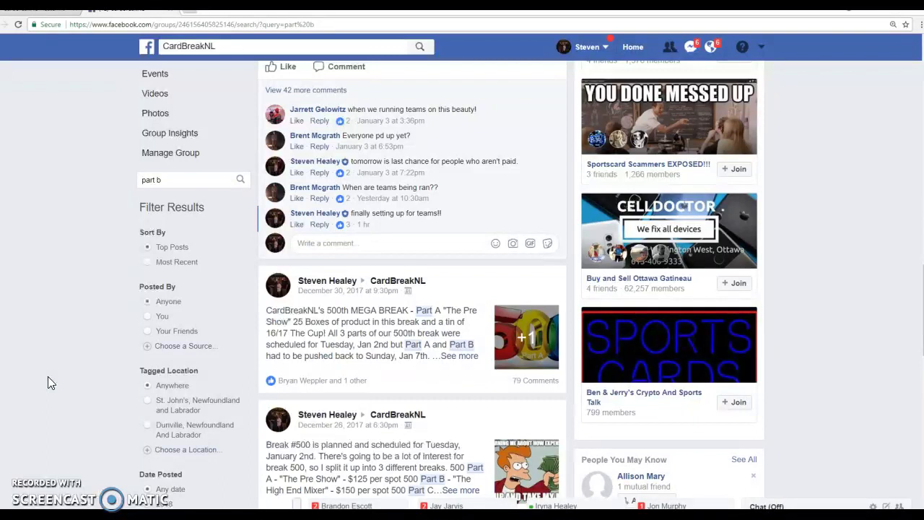
# Post two comments, "LIVE" and "GL", on the Part B High End Mixer break post in the CardBreakNL group
pyautogui.click(74, 381)
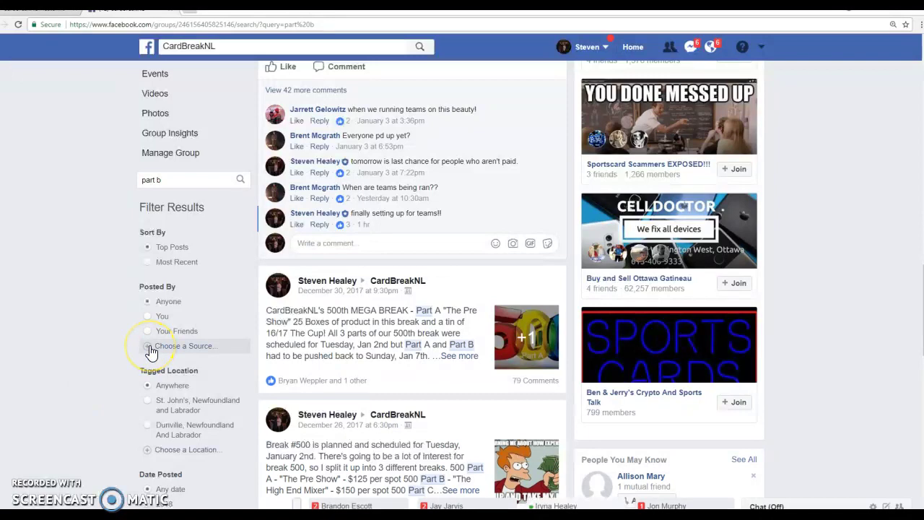
pyautogui.scroll(5, 150, 351)
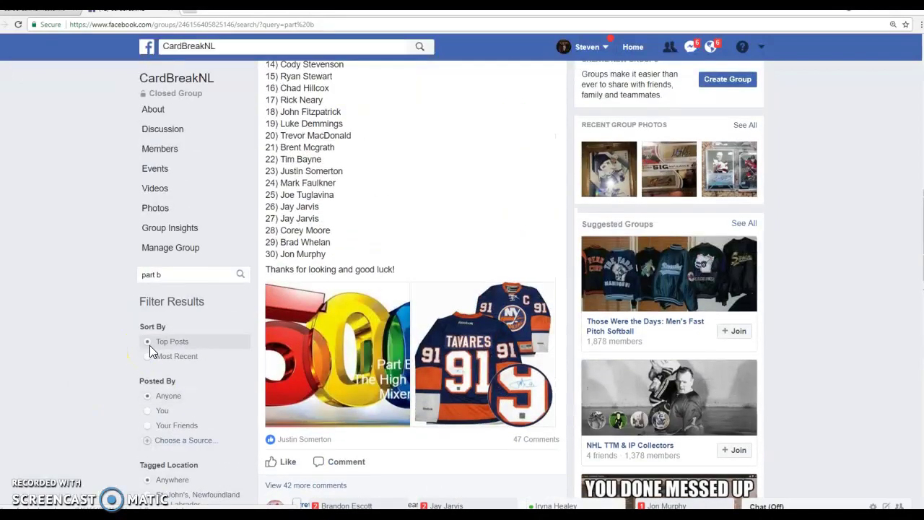
pyautogui.scroll(1, 149, 345)
pyautogui.scroll(-3, 149, 346)
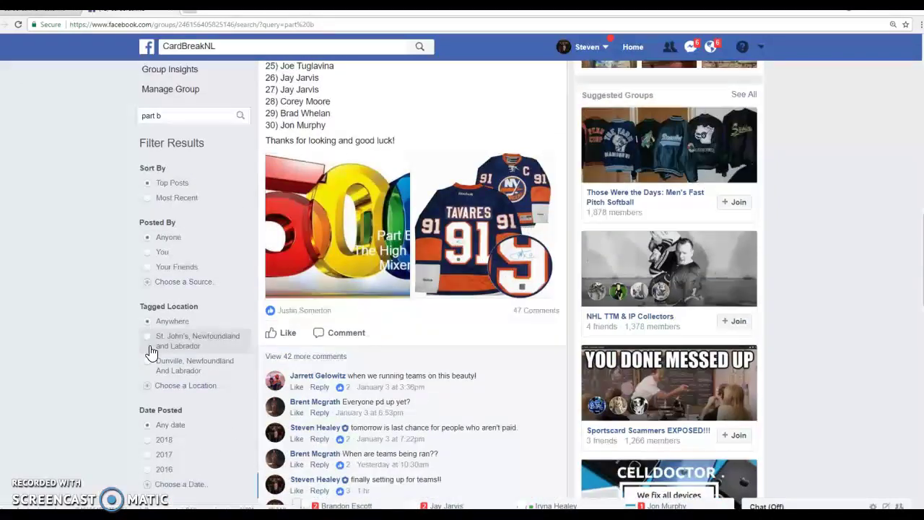
pyautogui.scroll(-3, 150, 351)
pyautogui.click(302, 241)
pyautogui.write('L')
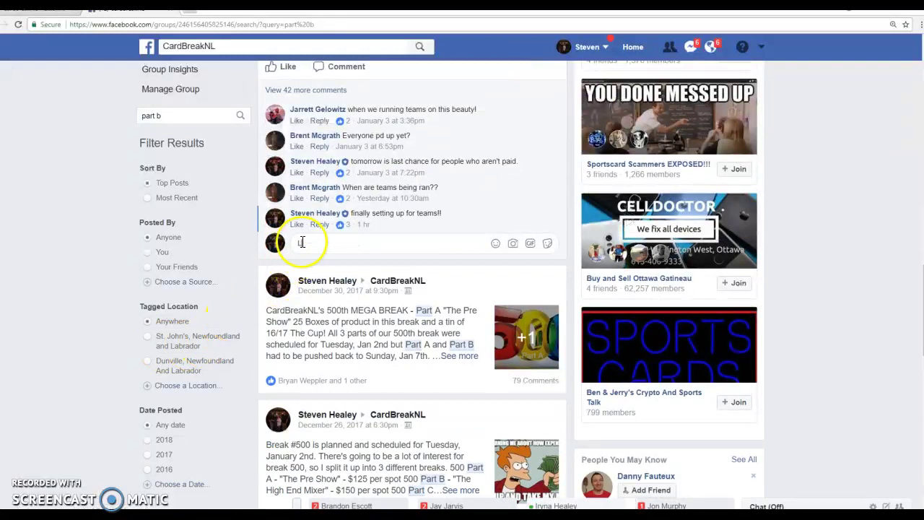
pyautogui.write('IVE')
pyautogui.press('Return')
pyautogui.write('GL')
pyautogui.press('Return')
# Check the current time on timeanddate.com and review the participant and team lists entered in the two RANDOM.ORG List Randomizer forms
pyautogui.hotkey('alt', 'Tab')
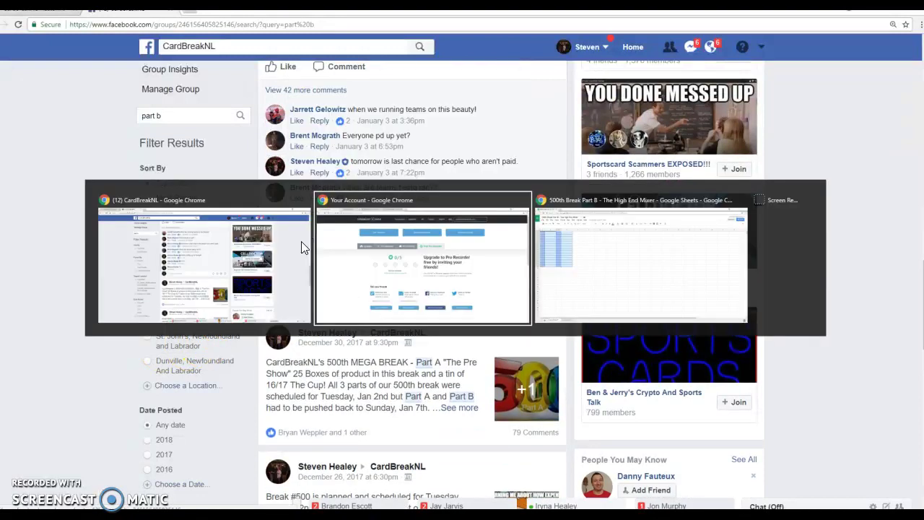
pyautogui.click(143, 11)
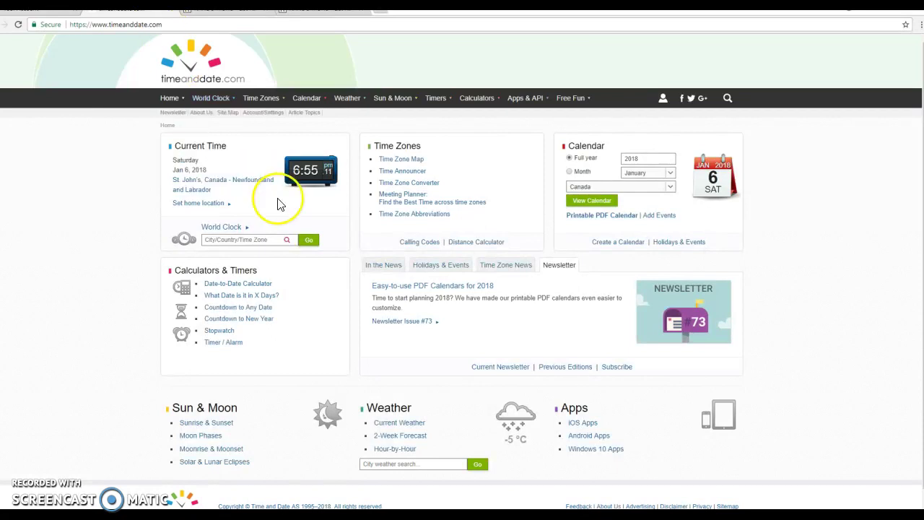
pyautogui.hotkey('ctrl', 'Tab')
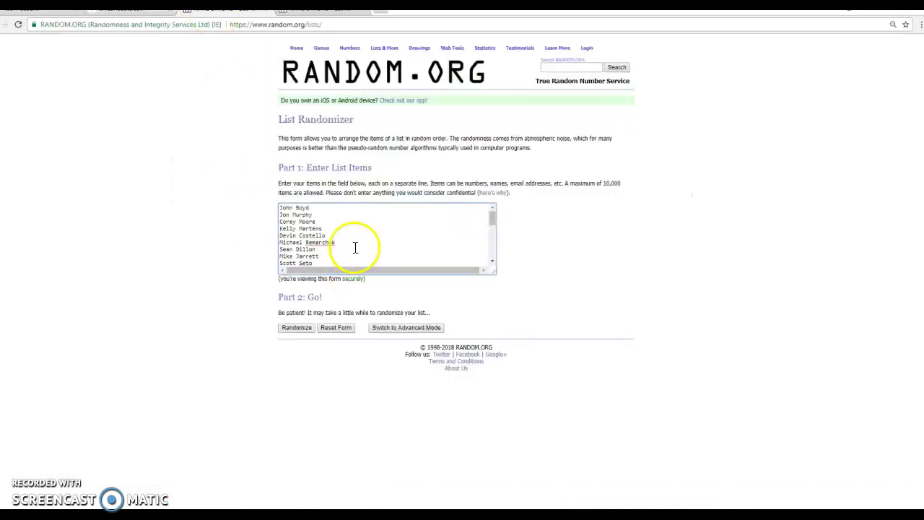
pyautogui.hotkey('ctrl', 'a')
pyautogui.hotkey('ctrl', 'v')
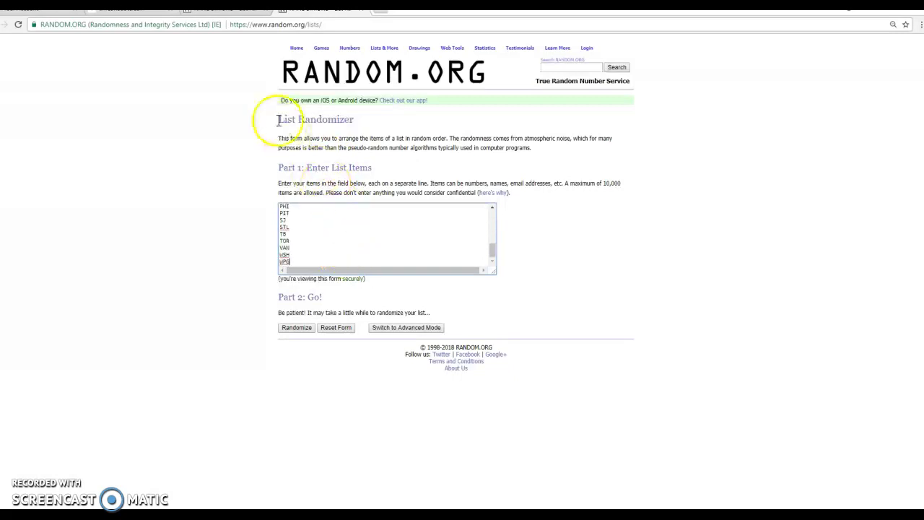
pyautogui.hotkey('ctrl', 'z')
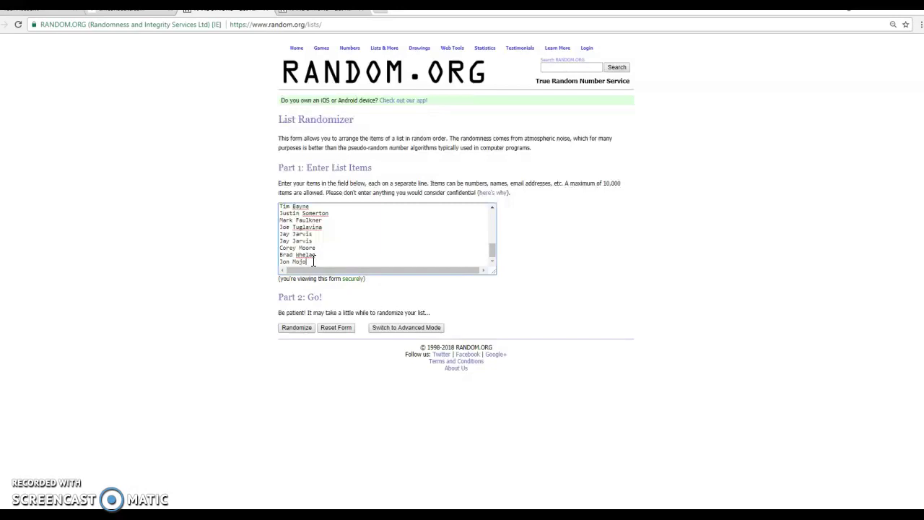
pyautogui.click(133, 10)
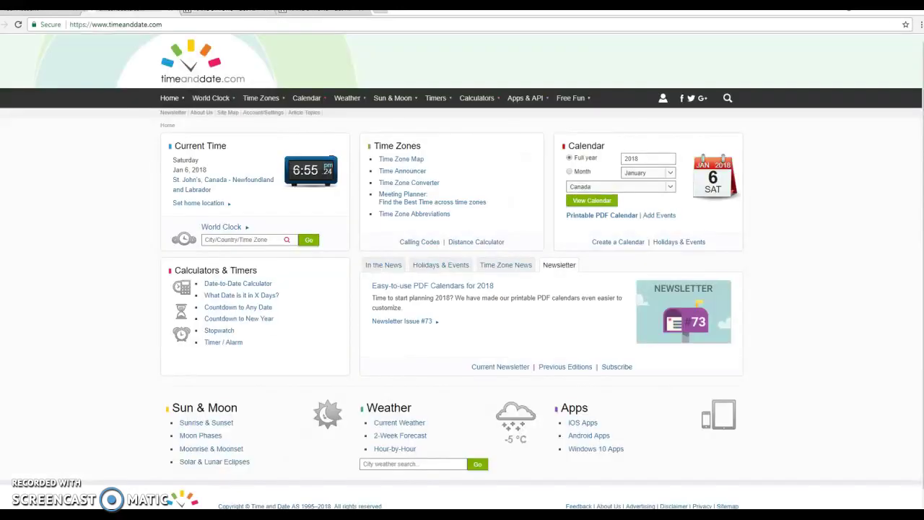
pyautogui.click(227, 10)
pyautogui.scroll(2, 367, 231)
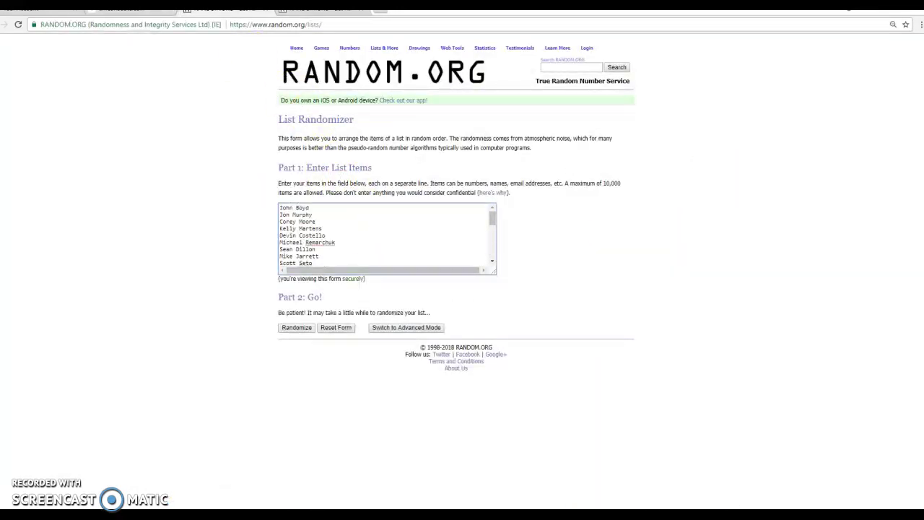
# Randomize the list of 30 team abbreviations in RANDOM.ORG three times
pyautogui.click(314, 10)
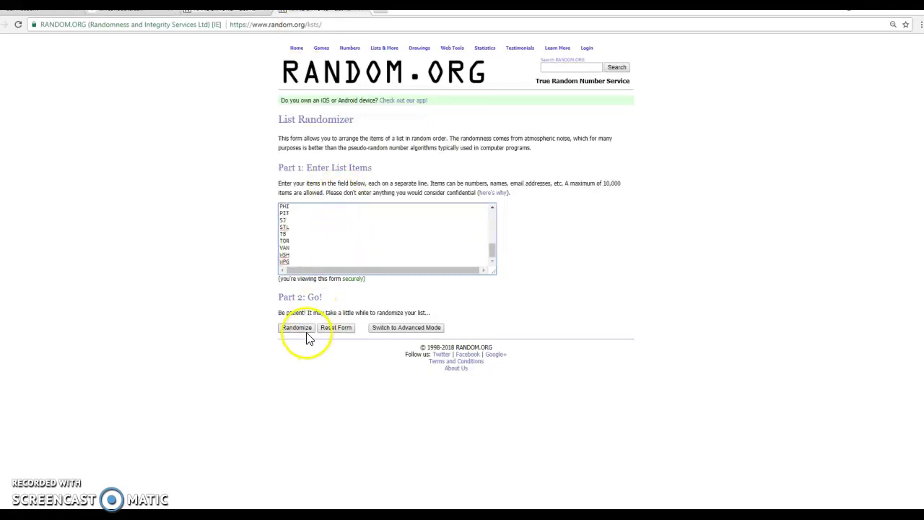
pyautogui.click(307, 332)
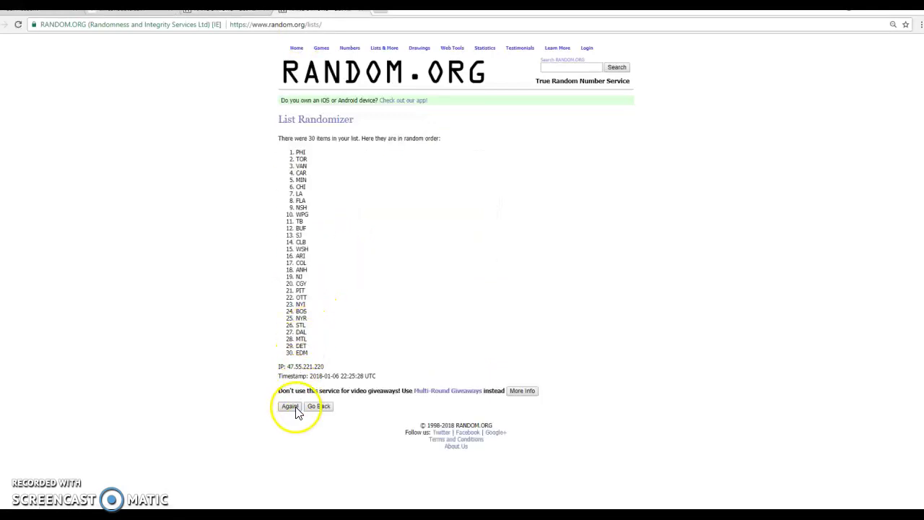
pyautogui.click(295, 420)
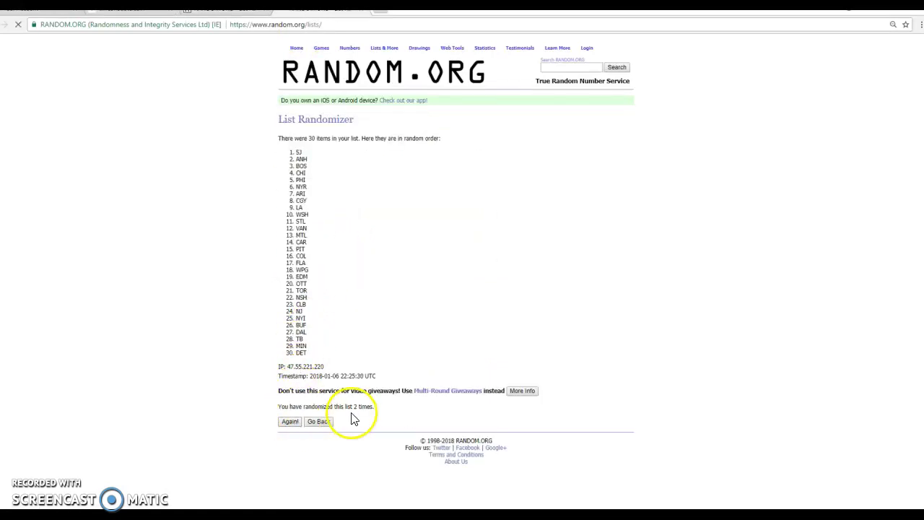
# Post the third team randomization's timestamp and count line as a comment on the Facebook break post, leaving out the video giveaway notice
pyautogui.moveTo(376, 410); pyautogui.dragTo(267, 386)
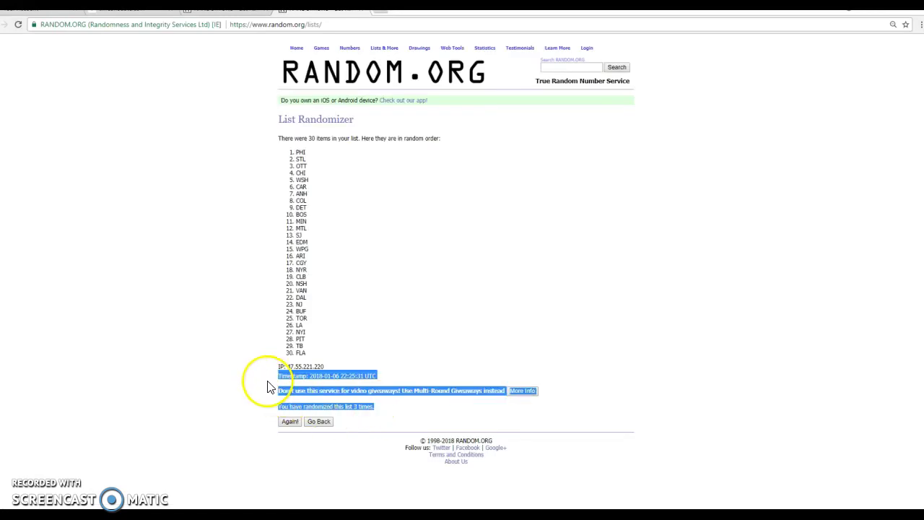
pyautogui.hotkey('ctrl', 'c')
pyautogui.hotkey('alt', 'Tab')
pyautogui.hotkey('ctrl', 'v')
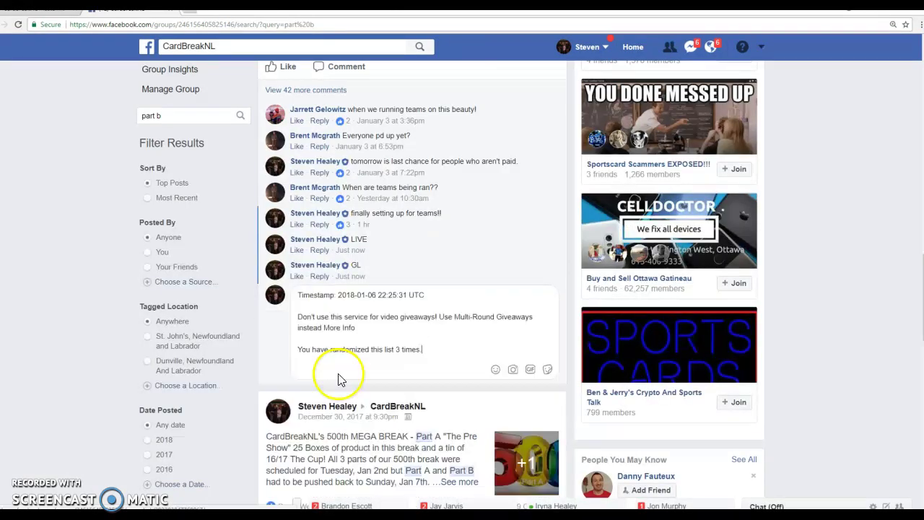
pyautogui.moveTo(356, 327); pyautogui.dragTo(296, 316)
pyautogui.press('BackSpace')
pyautogui.press('Return')
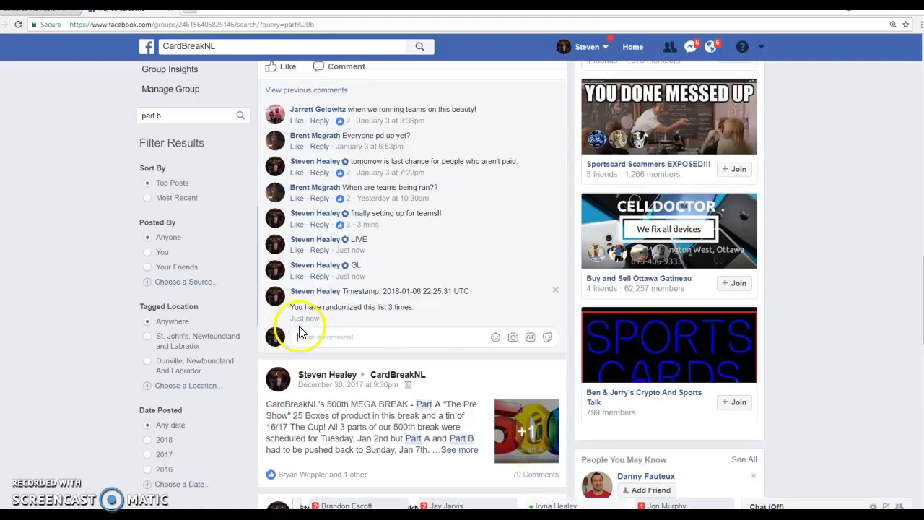
# Check the time on timeanddate.com and randomize the RANDOM.ORG team list a fourth time
pyautogui.hotkey('alt', 'Tab')
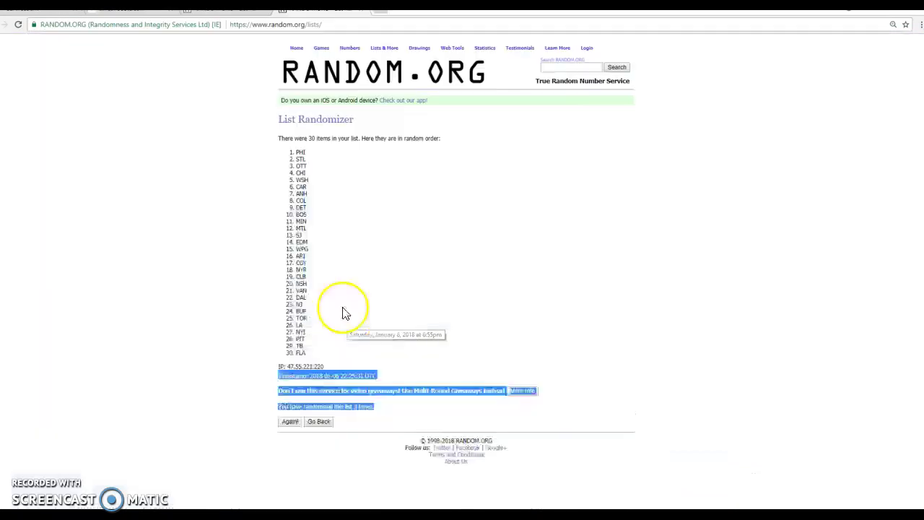
pyautogui.click(137, 9)
pyautogui.click(303, 9)
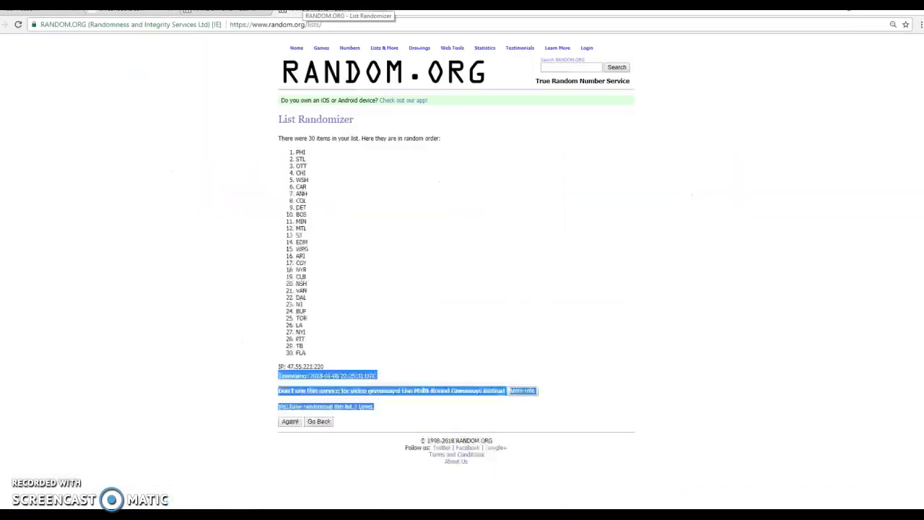
pyautogui.click(289, 422)
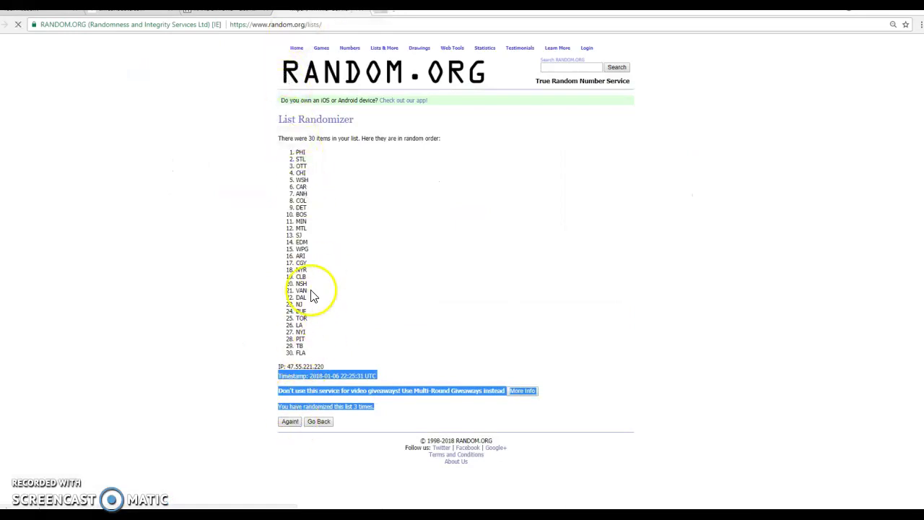
# Post the fourth team randomization's timestamp and count line as a Facebook comment, without the video giveaway notice
pyautogui.moveTo(394, 417)
pyautogui.mouseDown()
pyautogui.moveTo(277, 396)
pyautogui.moveTo(285, 368)
pyautogui.moveTo(284, 376)
pyautogui.moveTo(390, 407)
pyautogui.mouseUp()
pyautogui.hotkey('ctrl', 'c')
pyautogui.hotkey('alt', 'Tab')
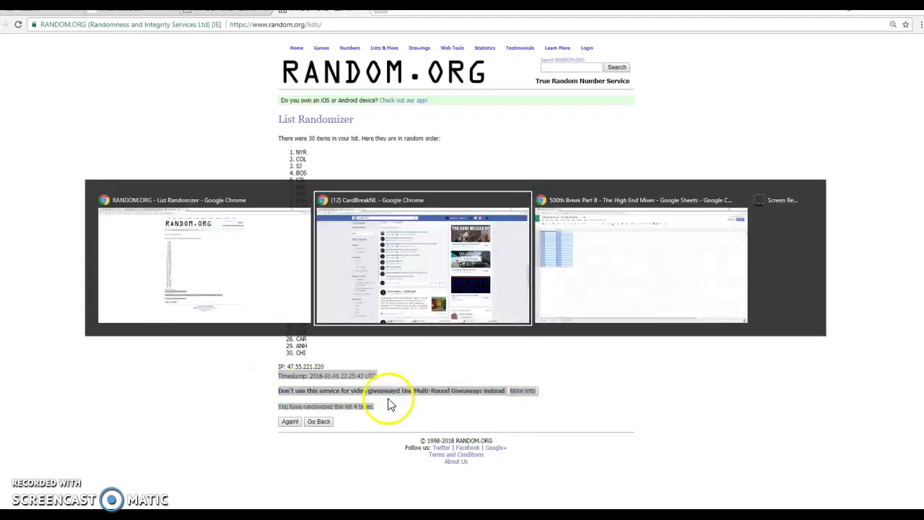
pyautogui.hotkey('ctrl', 'v')
pyautogui.moveTo(357, 370); pyautogui.dragTo(309, 351)
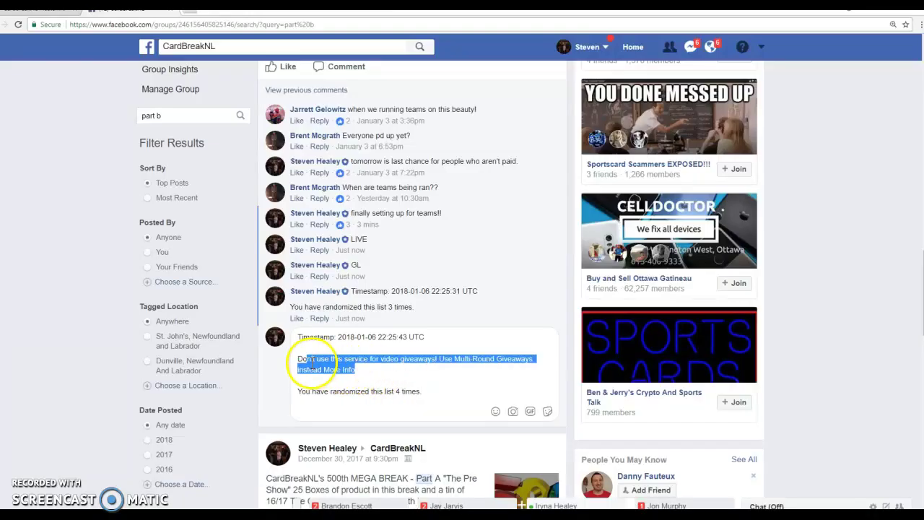
pyautogui.press('BackSpace')
pyautogui.press('Return')
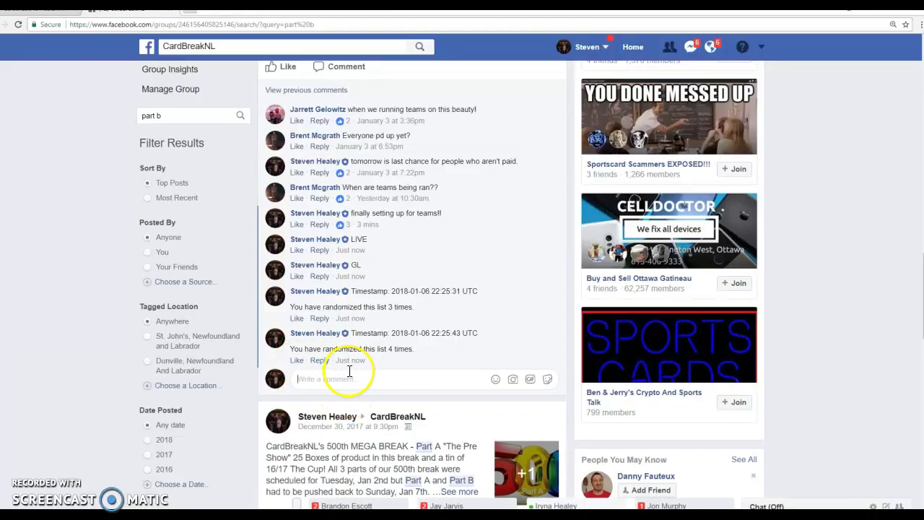
# Check the time on timeanddate.com, and copy randomized teams 1 to 15 into column A of the 500th Break Part B spreadsheet
pyautogui.hotkey('alt', 'Tab')
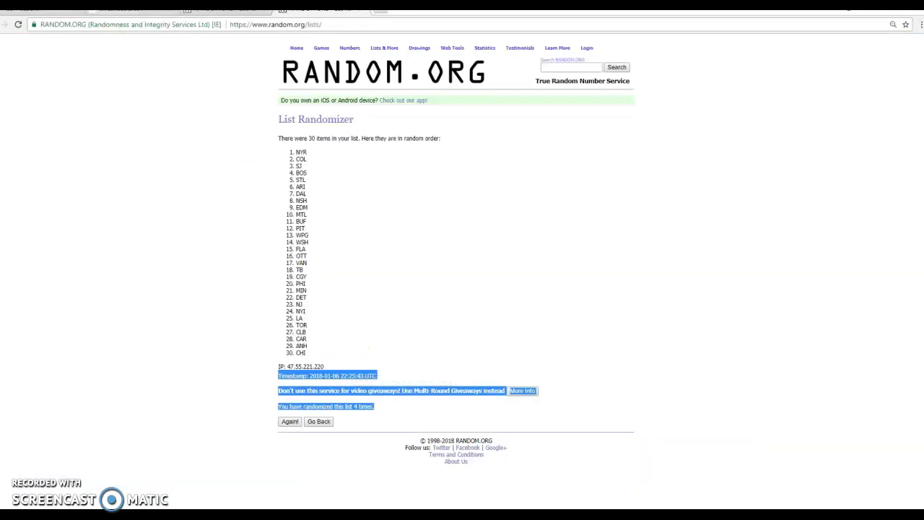
pyautogui.click(128, 11)
pyautogui.hotkey('alt', 'Tab')
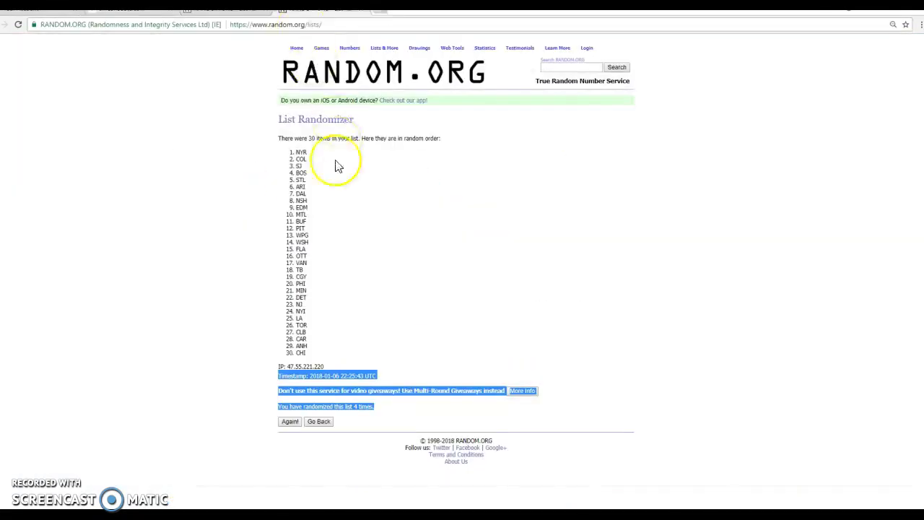
pyautogui.moveTo(280, 154); pyautogui.dragTo(336, 256)
pyautogui.hotkey('alt', 'Tab')
pyautogui.press('Tab')
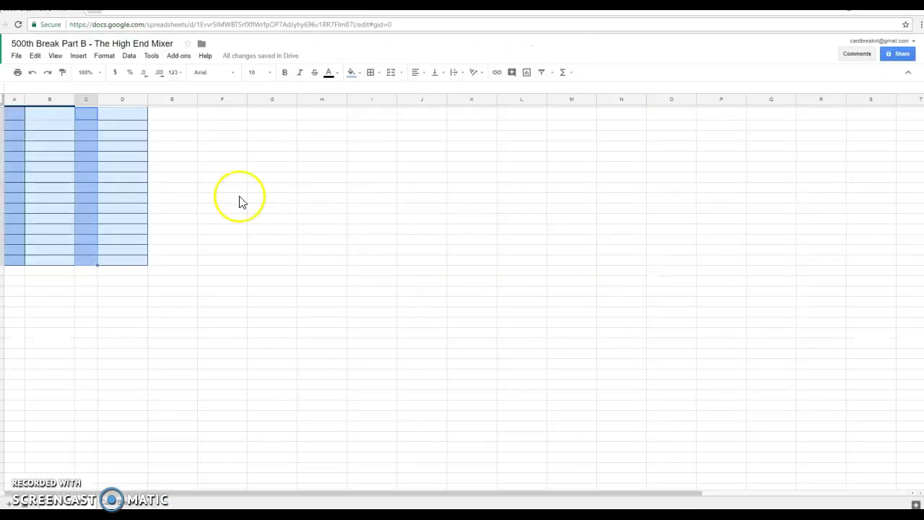
pyautogui.hotkey('ctrl', 'v')
# Copy randomized teams 16 to 30 from RANDOM.ORG into column C of the 500th Break Part B spreadsheet
pyautogui.hotkey('alt', 'Tab')
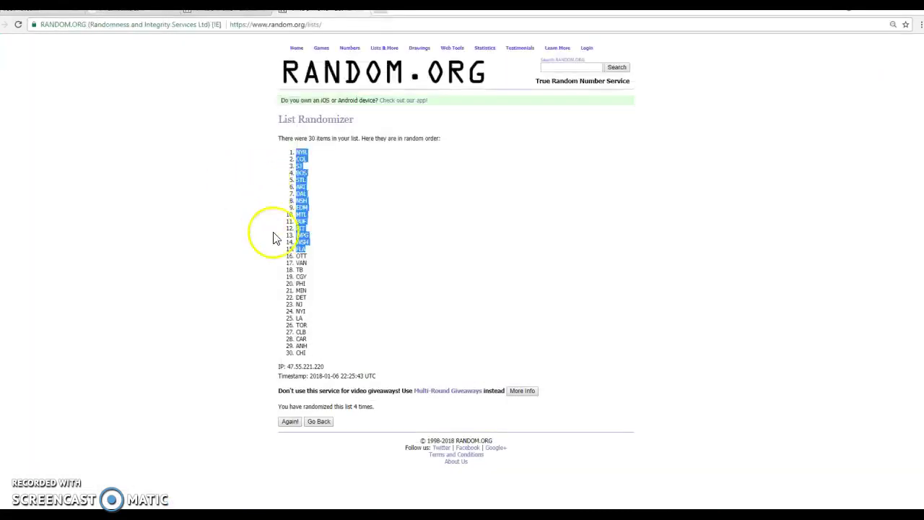
pyautogui.moveTo(294, 257); pyautogui.dragTo(324, 360)
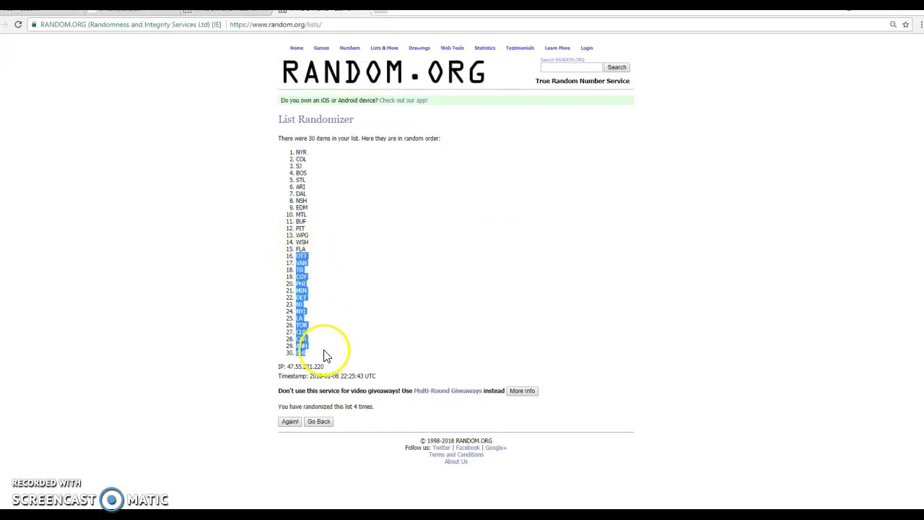
pyautogui.hotkey('alt', 'Tab')
pyautogui.click(81, 113)
pyautogui.hotkey('ctrl', 'v')
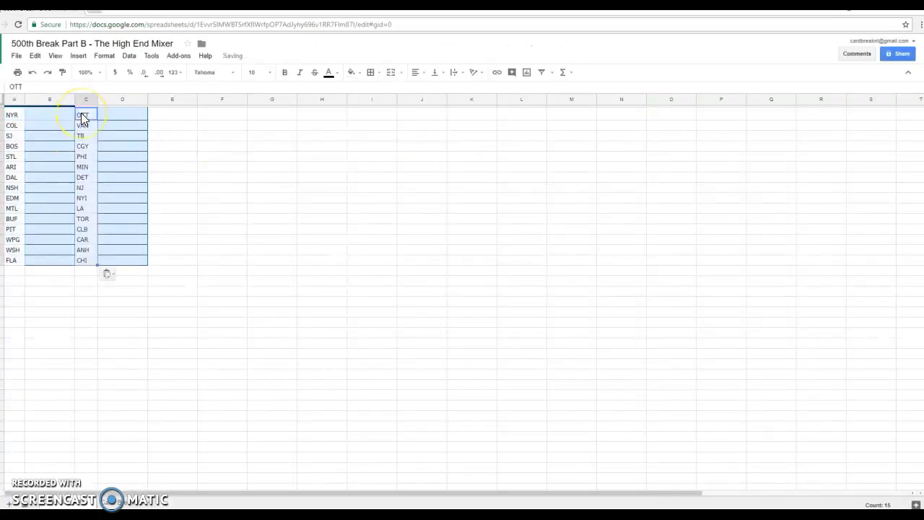
# Check the time on timeanddate.com and randomize the list of 30 participant names in RANDOM.ORG three times
pyautogui.hotkey('alt', 'Tab')
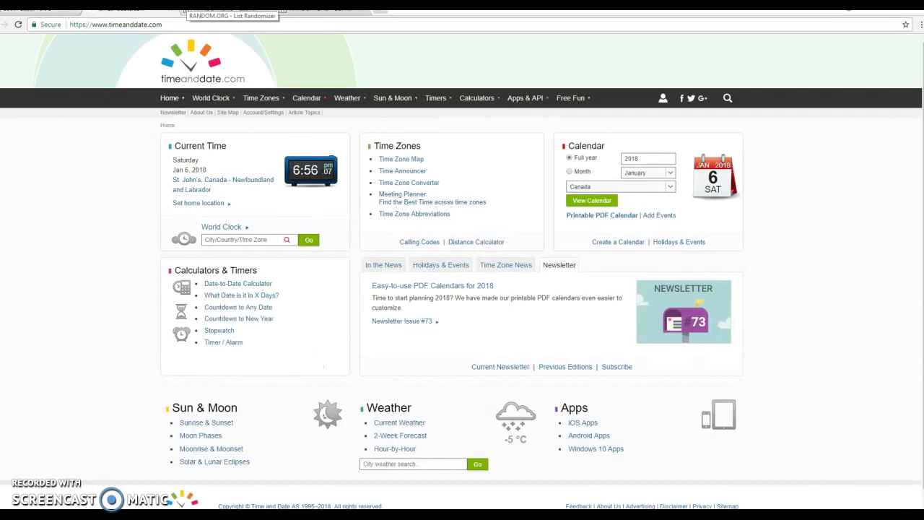
pyautogui.click(231, 10)
pyautogui.hotkey('ctrl', 'a')
pyautogui.hotkey('ctrl', 'v')
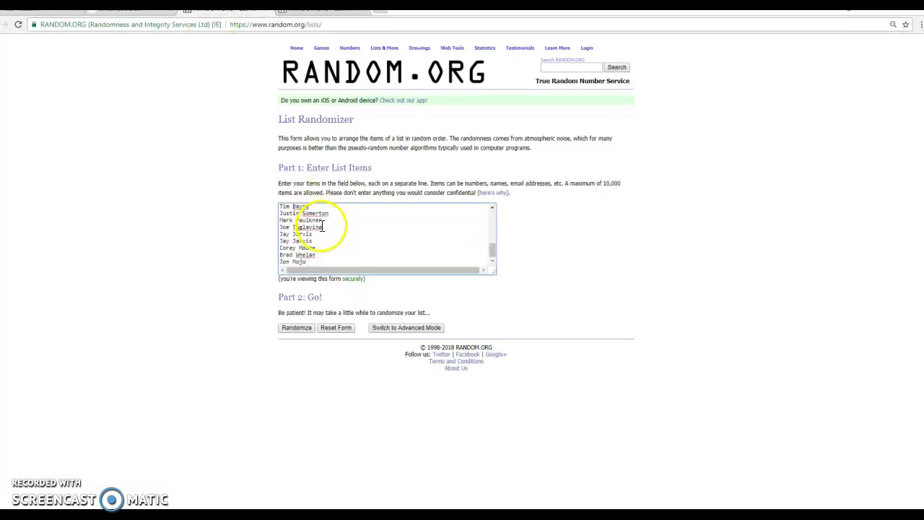
pyautogui.click(302, 333)
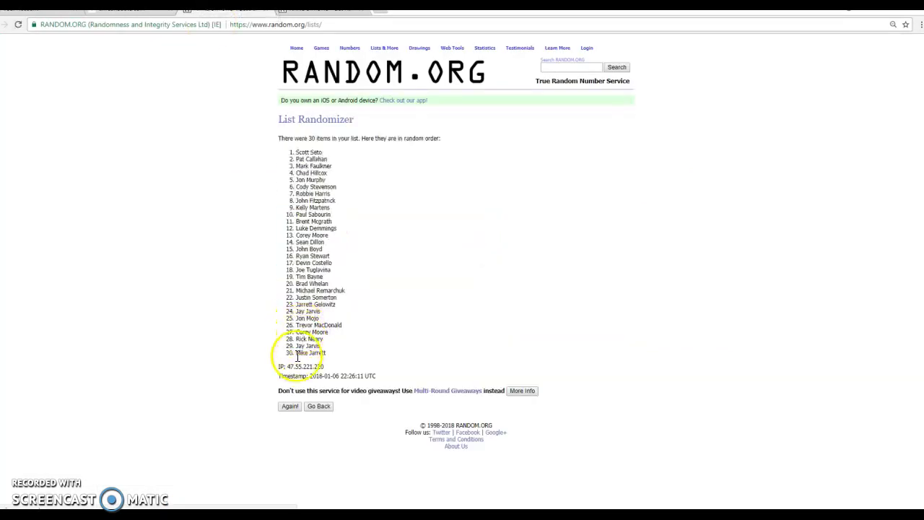
pyautogui.click(289, 406)
pyautogui.click(289, 423)
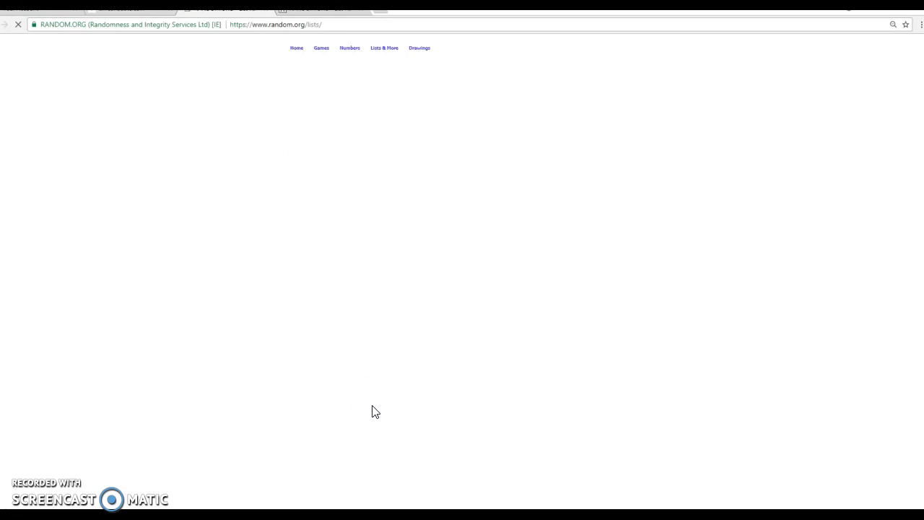
# Post the third participant randomization's timestamp and count line as a Facebook comment, without the video giveaway notice
pyautogui.click(382, 399)
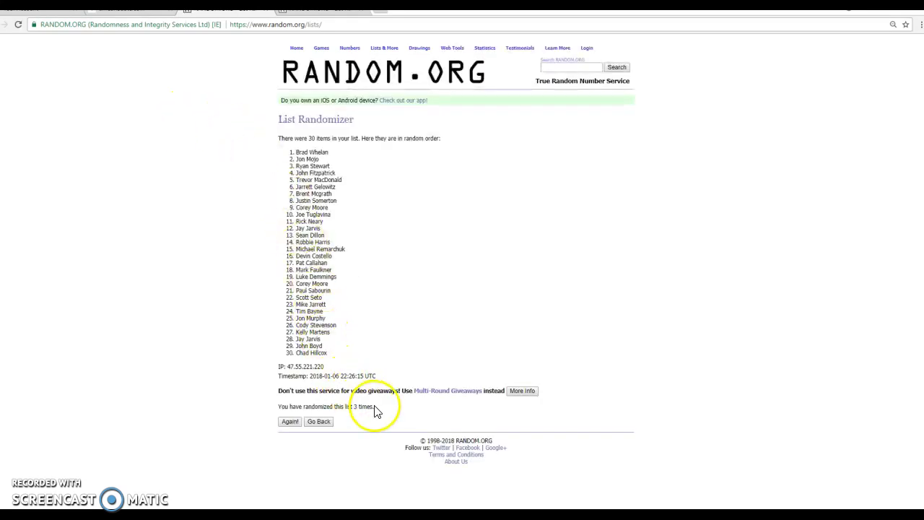
pyautogui.moveTo(374, 410); pyautogui.dragTo(264, 382)
pyautogui.hotkey('alt', 'Tab')
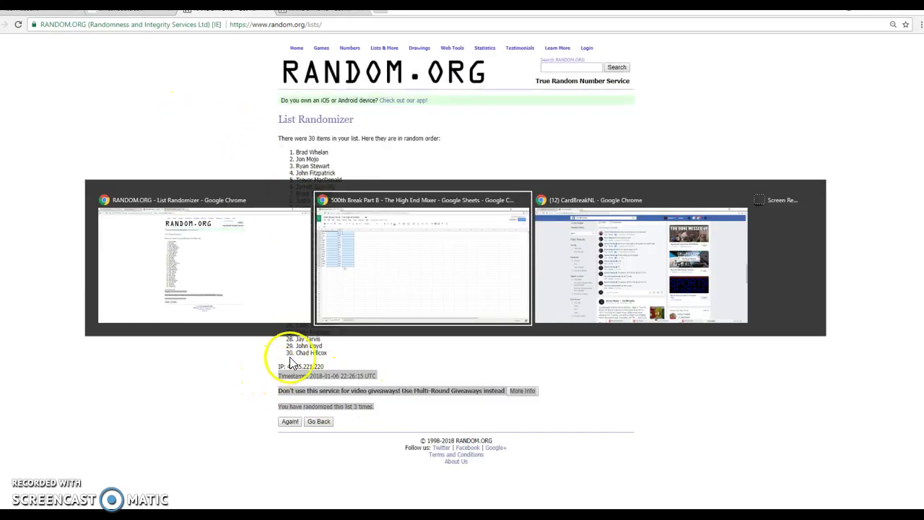
pyautogui.hotkey('ctrl', 'v')
pyautogui.moveTo(358, 416); pyautogui.dragTo(287, 416)
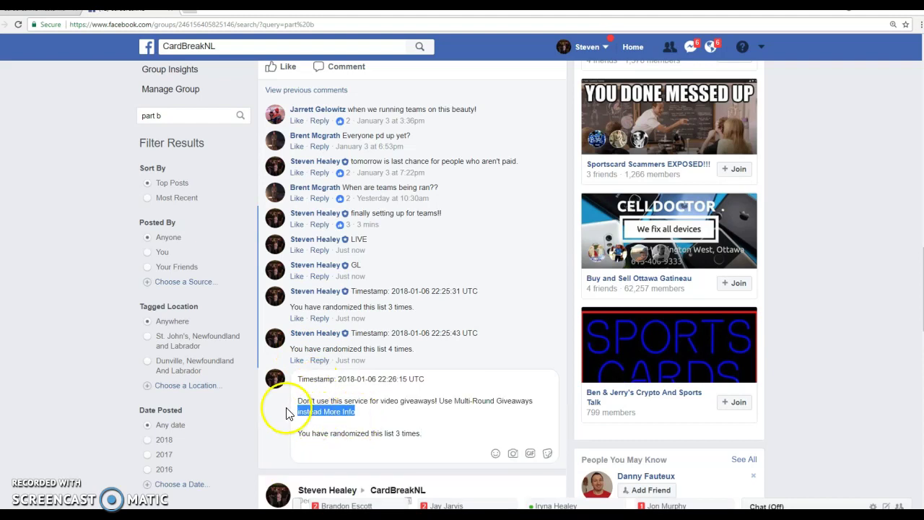
pyautogui.click(297, 404)
pyautogui.moveTo(371, 416); pyautogui.dragTo(275, 401)
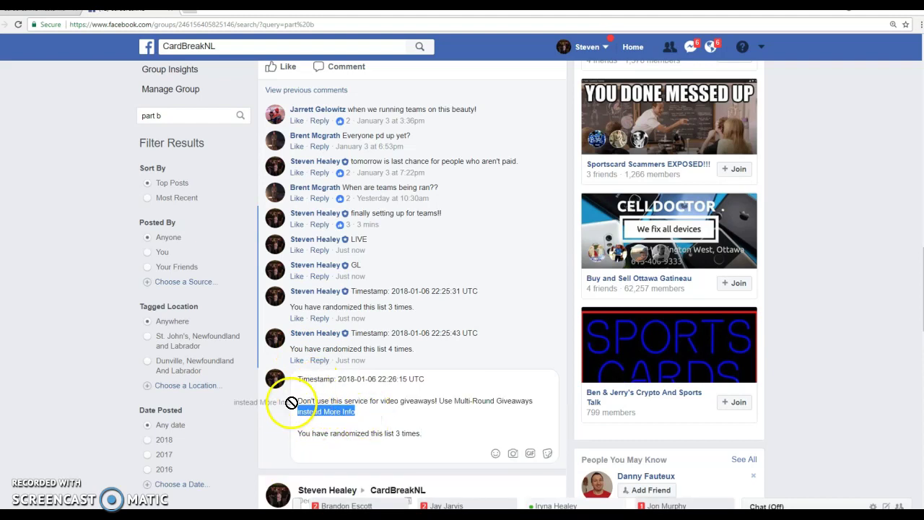
pyautogui.click(289, 411)
pyautogui.moveTo(359, 412); pyautogui.dragTo(286, 406)
pyautogui.press('BackSpace')
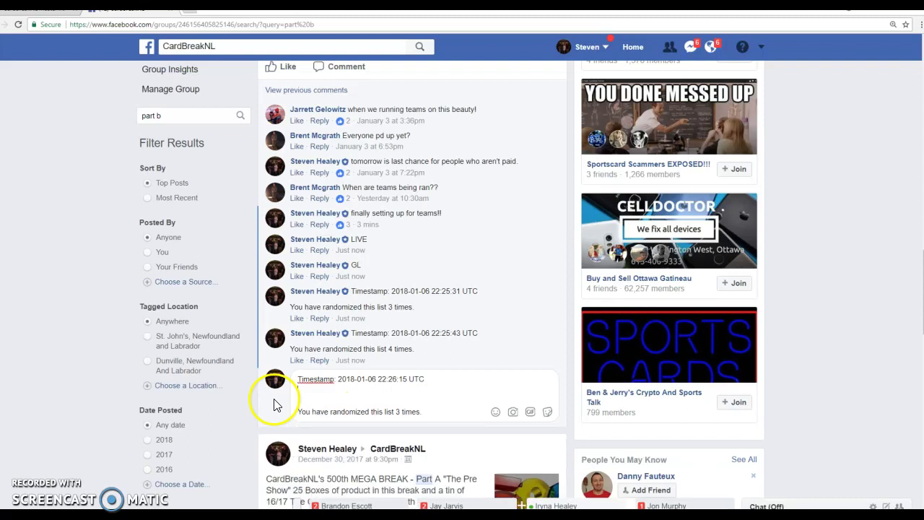
pyautogui.press('Return')
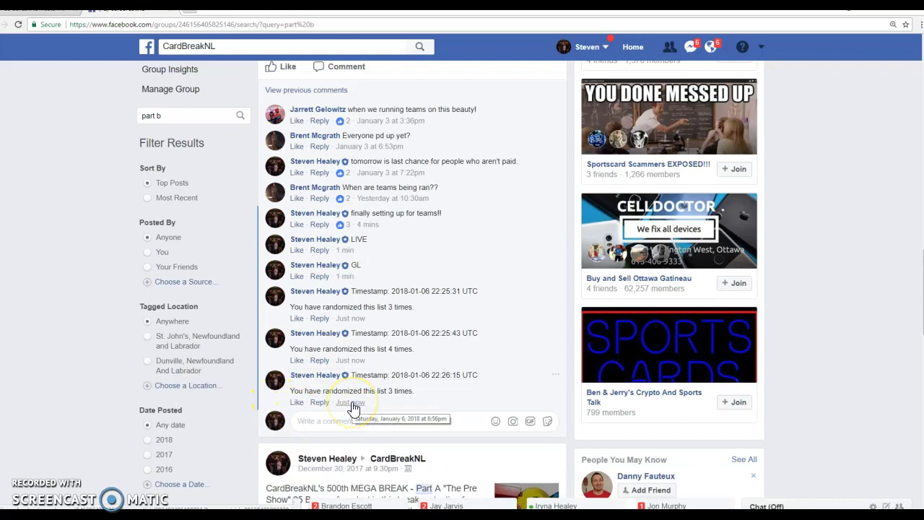
# Check the time on timeanddate.com and randomize the participant list a fourth time in RANDOM.ORG
pyautogui.hotkey('alt', 'Tab')
pyautogui.click(140, 10)
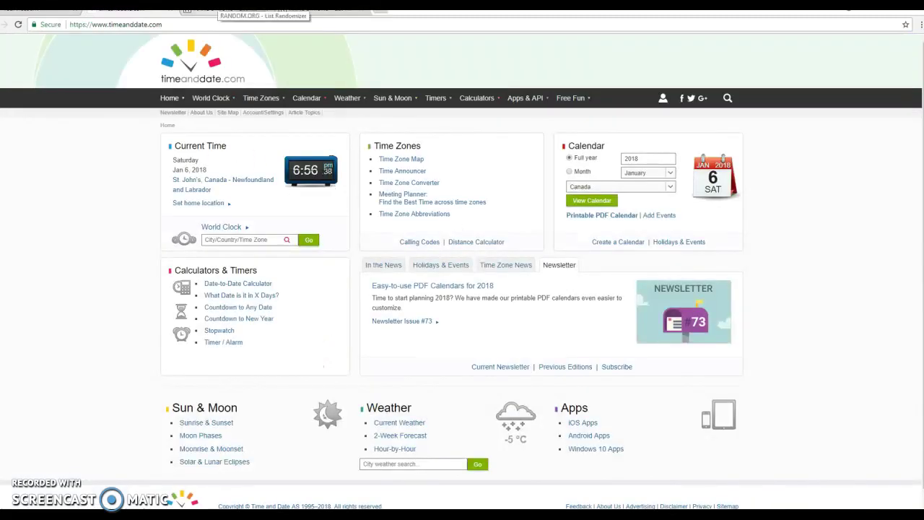
pyautogui.click(218, 11)
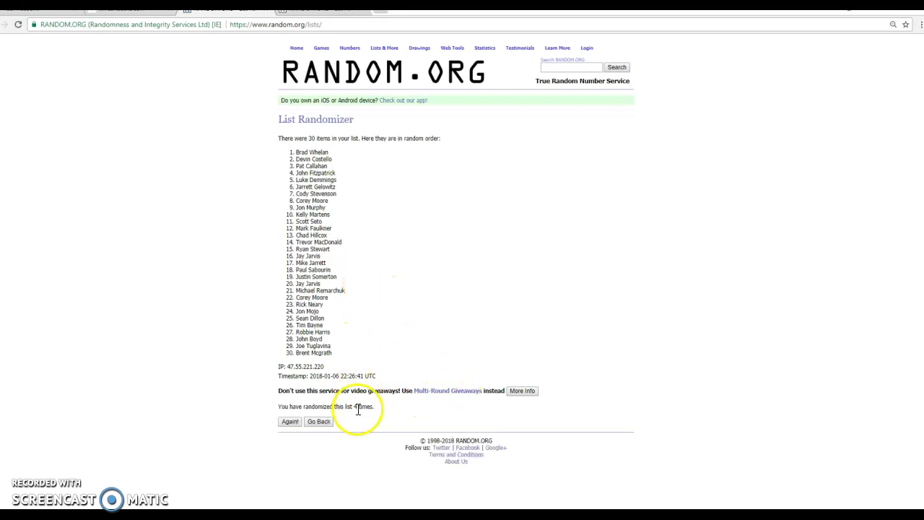
# Post the fourth participant randomization's timestamp and count line as a Facebook comment, leaving out the video giveaway notice
pyautogui.moveTo(377, 412); pyautogui.dragTo(276, 375)
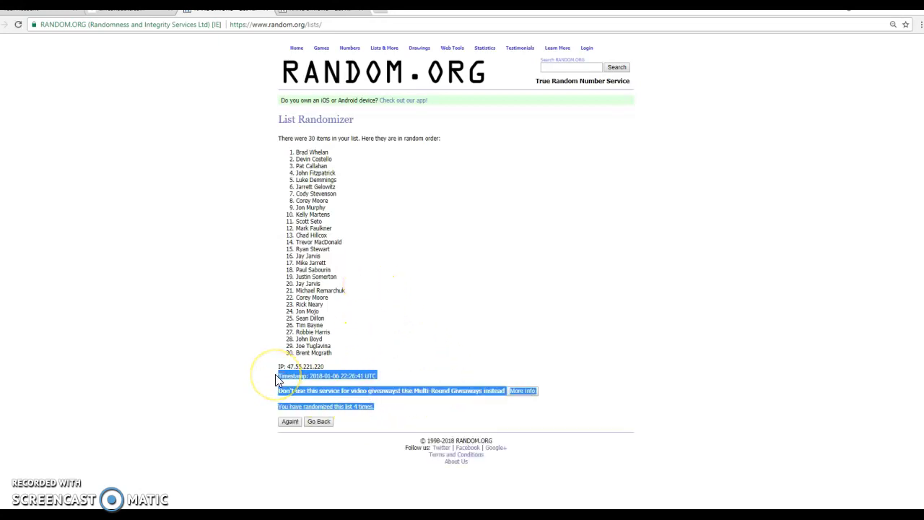
pyautogui.hotkey('ctrl', 'c')
pyautogui.hotkey('alt', 'Tab')
pyautogui.hotkey('ctrl', 'v')
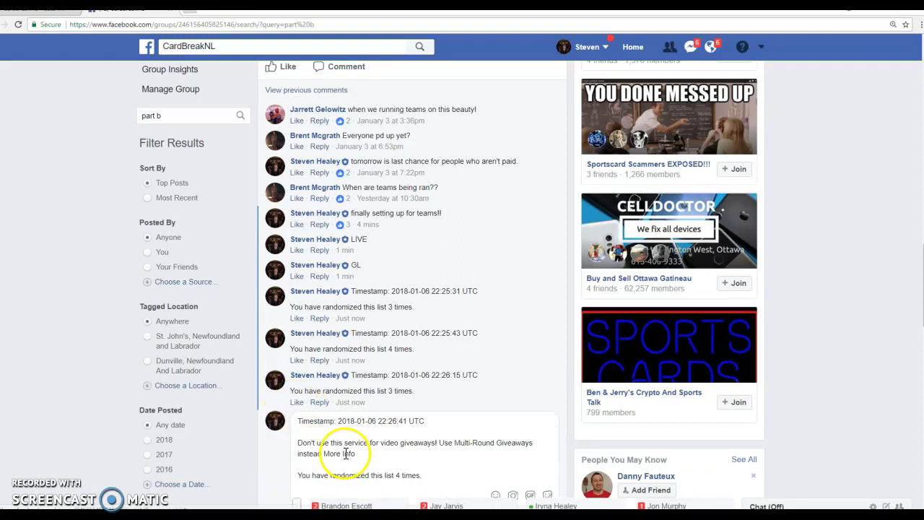
pyautogui.moveTo(295, 462); pyautogui.dragTo(289, 442)
pyautogui.press('BackSpace')
pyautogui.press('Return')
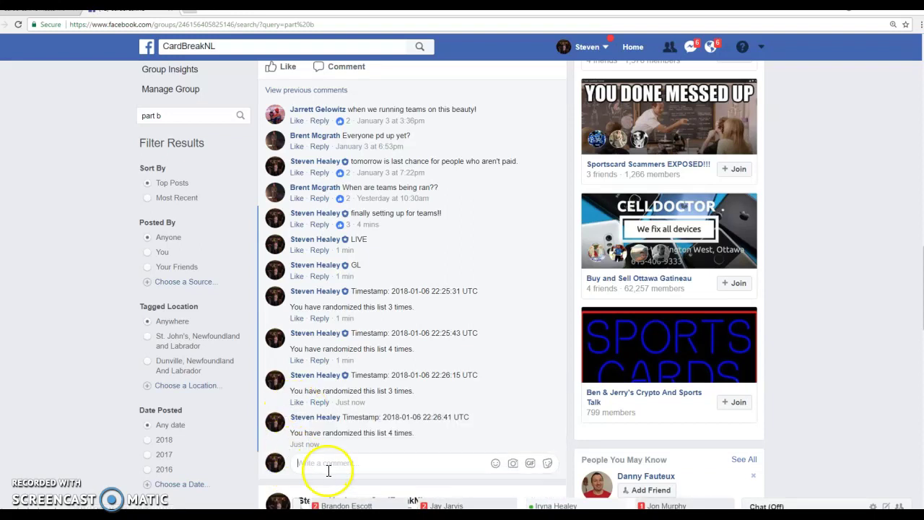
# Check the time on timeanddate.com, and copy randomized participants 1 to 15 from RANDOM.ORG into column B of the 500th Break Part B spreadsheet
pyautogui.hotkey('alt', 'Tab')
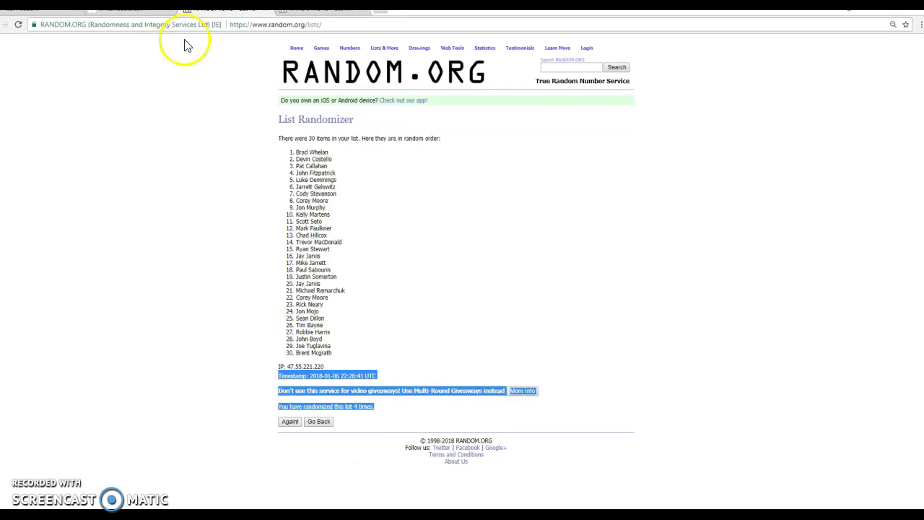
pyautogui.click(151, 10)
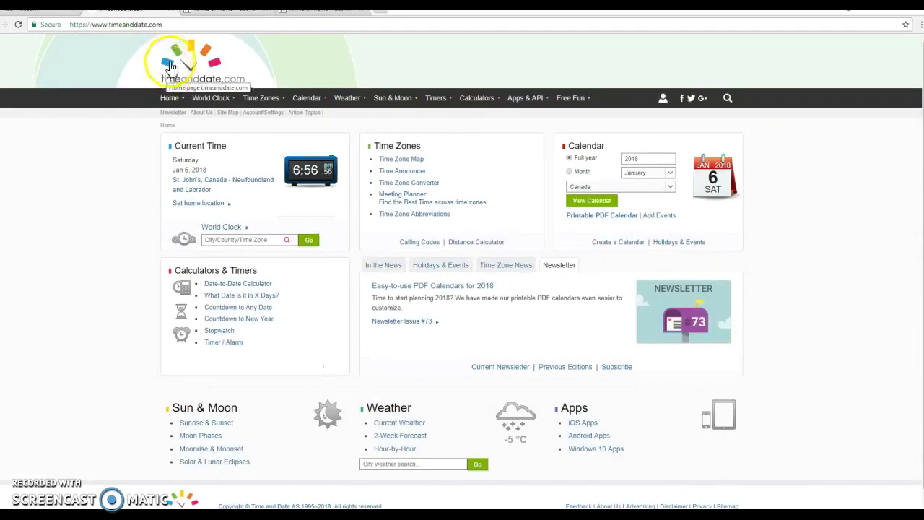
pyautogui.click(238, 8)
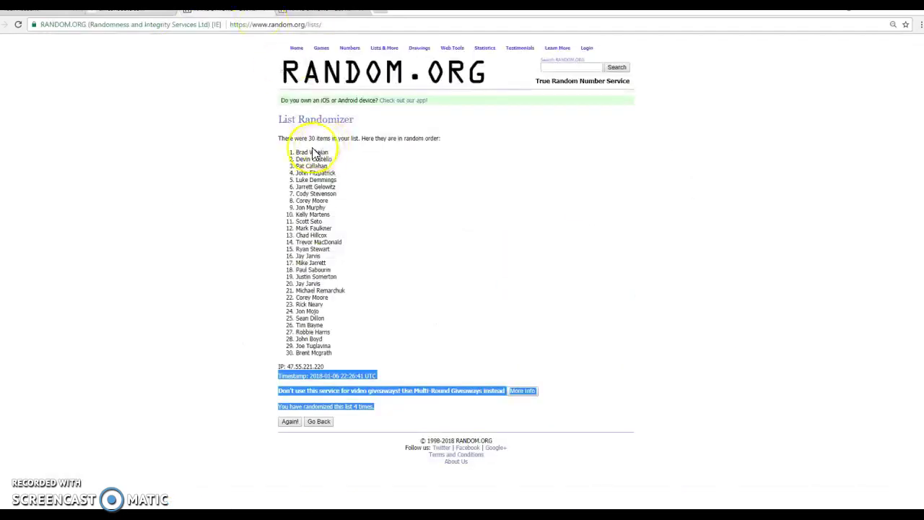
pyautogui.moveTo(293, 153); pyautogui.dragTo(374, 255)
pyautogui.hotkey('alt', 'Tab')
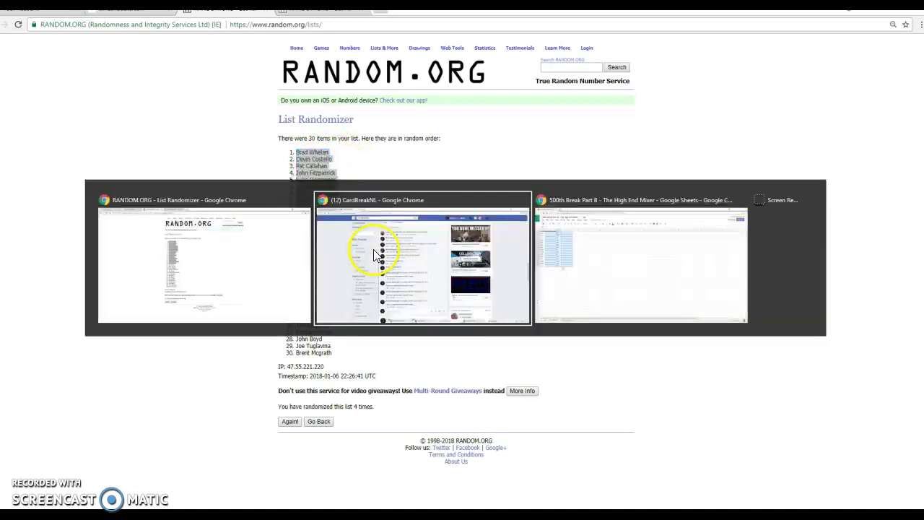
pyautogui.hotkey('ctrl', 'v')
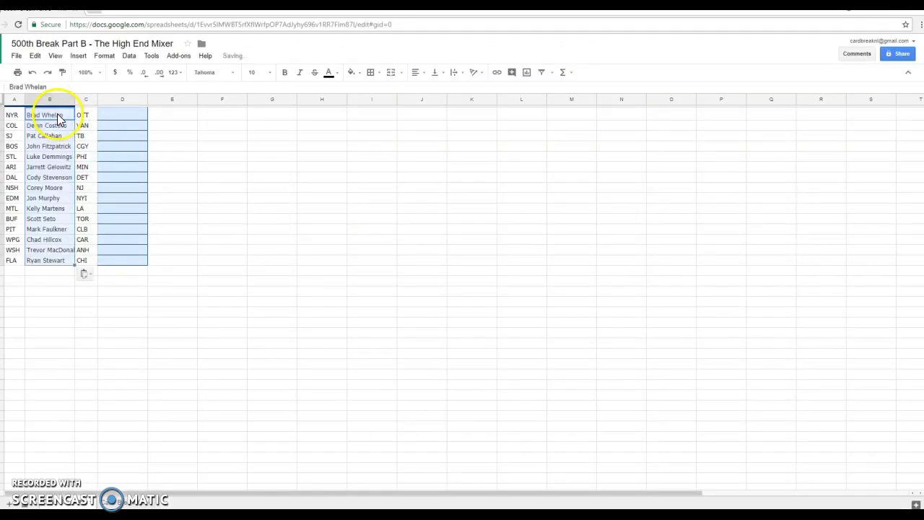
# Copy randomized participants 16 to 30 from RANDOM.ORG into column D of the 500th Break Part B spreadsheet
pyautogui.hotkey('alt', 'Tab')
pyautogui.click(298, 262)
pyautogui.moveTo(296, 260); pyautogui.dragTo(342, 347)
pyautogui.hotkey('ctrl', 'c')
pyautogui.hotkey('alt', 'Tab')
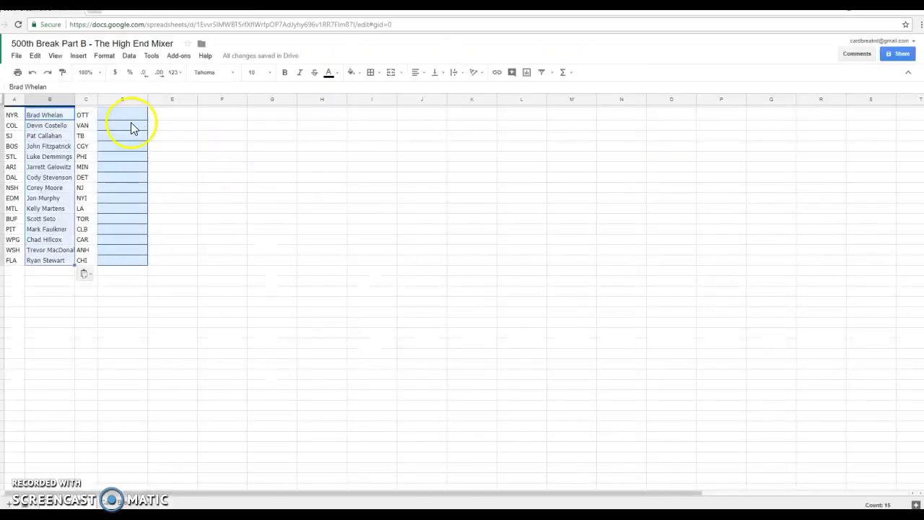
pyautogui.click(124, 118)
pyautogui.hotkey('ctrl', 'v')
pyautogui.click(182, 170)
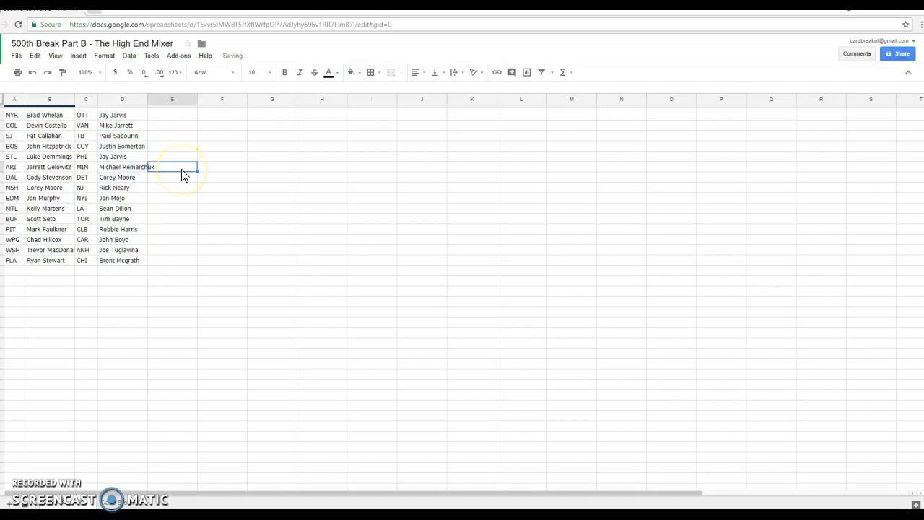